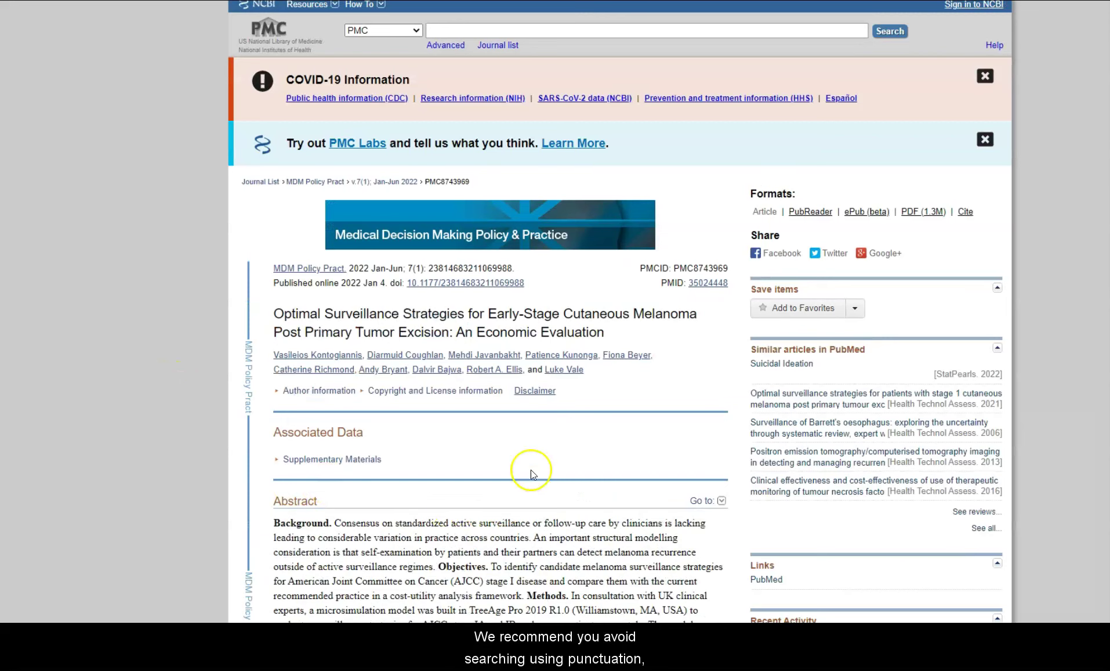
# - Highlight the opening words of the PMC article's title on early-stage cutaneous melanoma surveillance
pyautogui.moveTo(439, 314)
pyautogui.mouseDown()
pyautogui.moveTo(466, 331)
pyautogui.moveTo(441, 331)
pyautogui.mouseUp()
pyautogui.click(441, 331)
pyautogui.moveTo(631, 313); pyautogui.dragTo(278, 309)
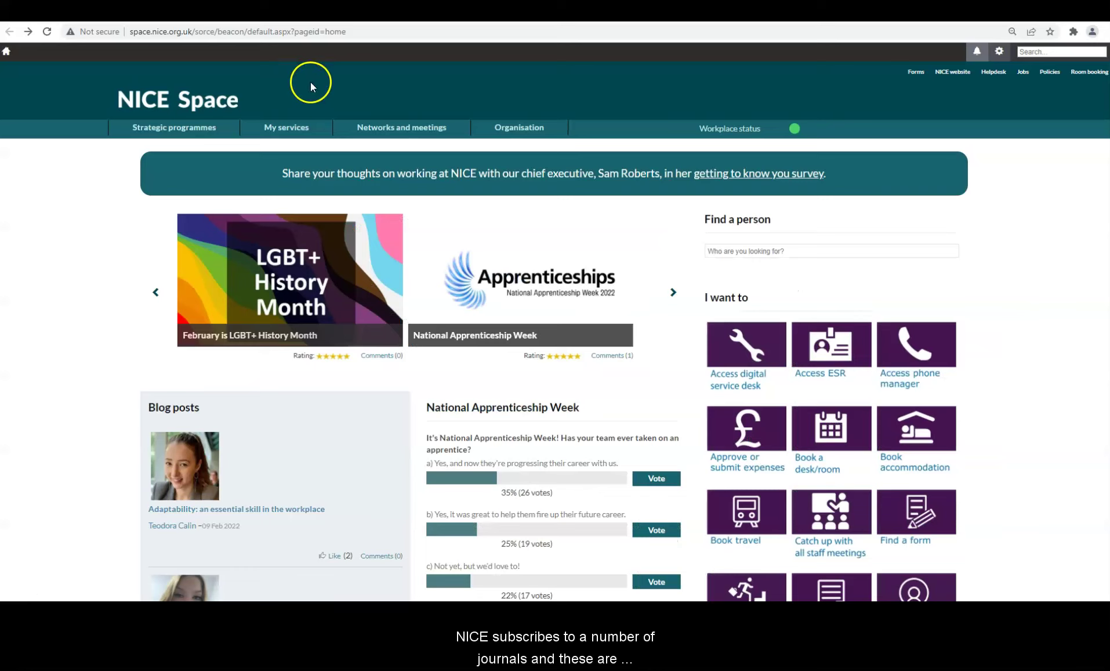
# - On NICE Space, open the NICE journal subscriptions from the Information services resources and look over the titles held
pyautogui.moveTo(293, 125)
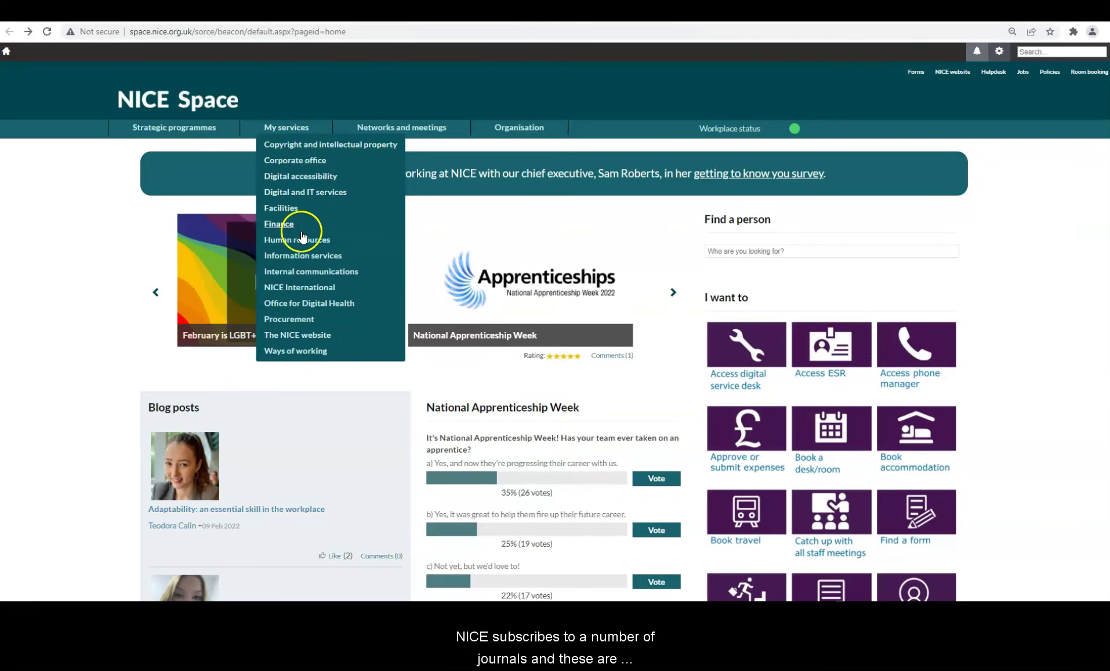
pyautogui.click(301, 257)
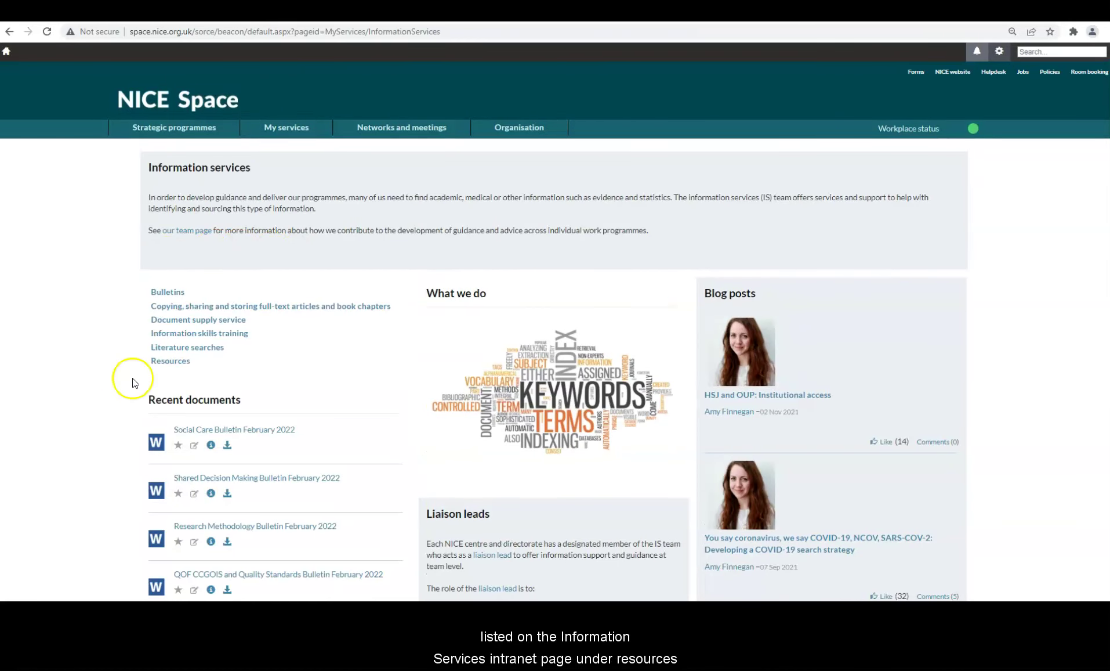
pyautogui.click(170, 360)
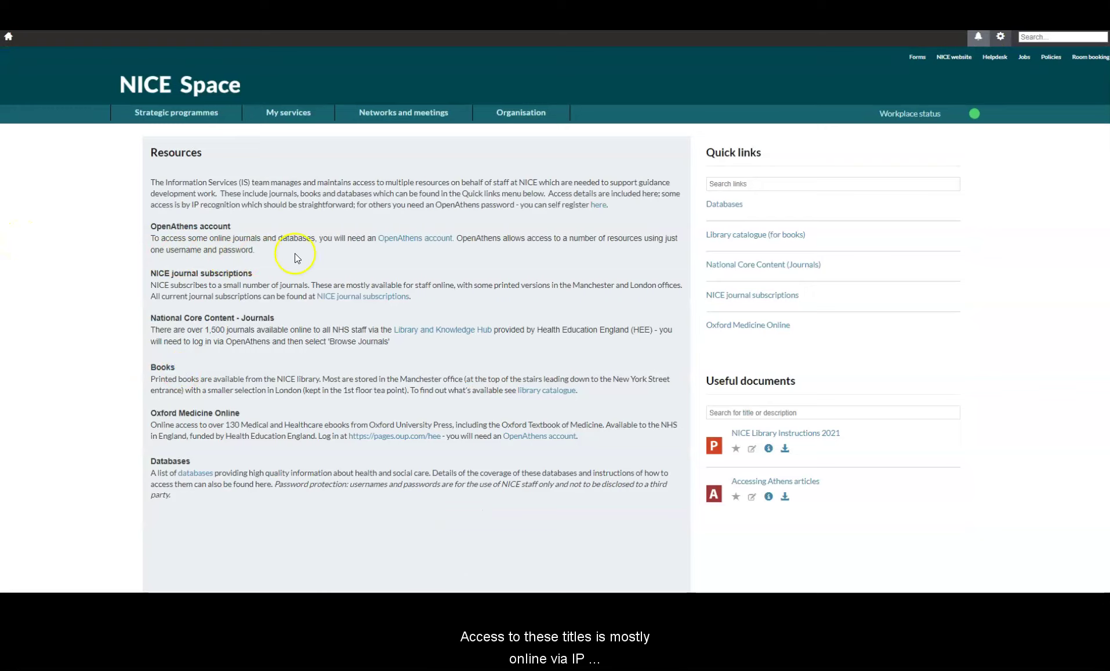
pyautogui.click(373, 298)
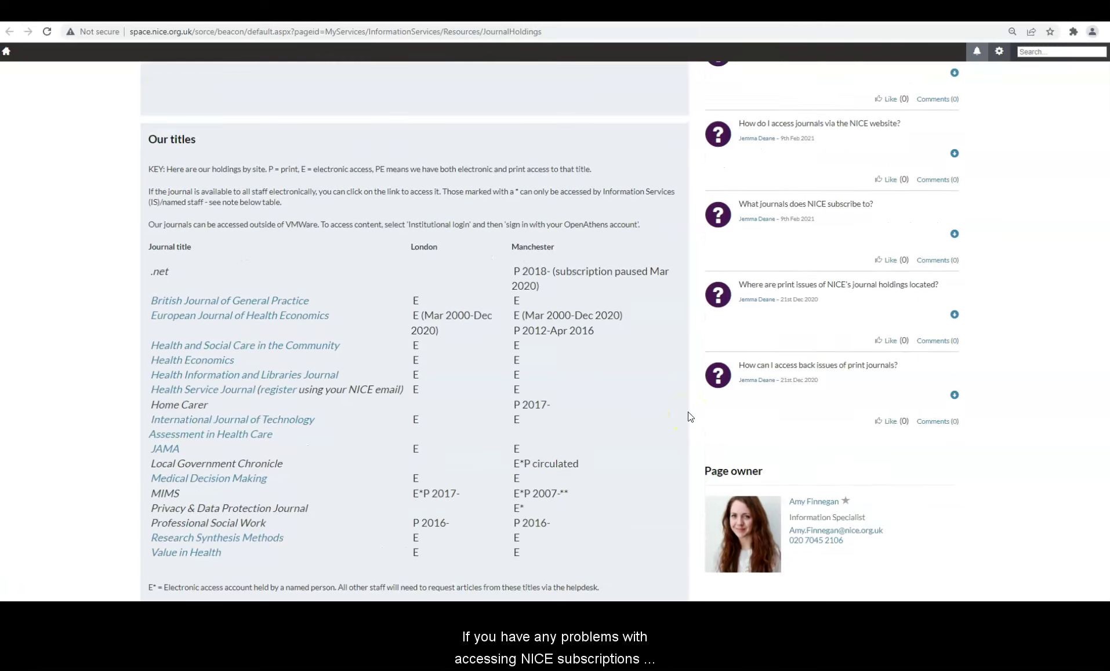
pyautogui.scroll(4, 690, 416)
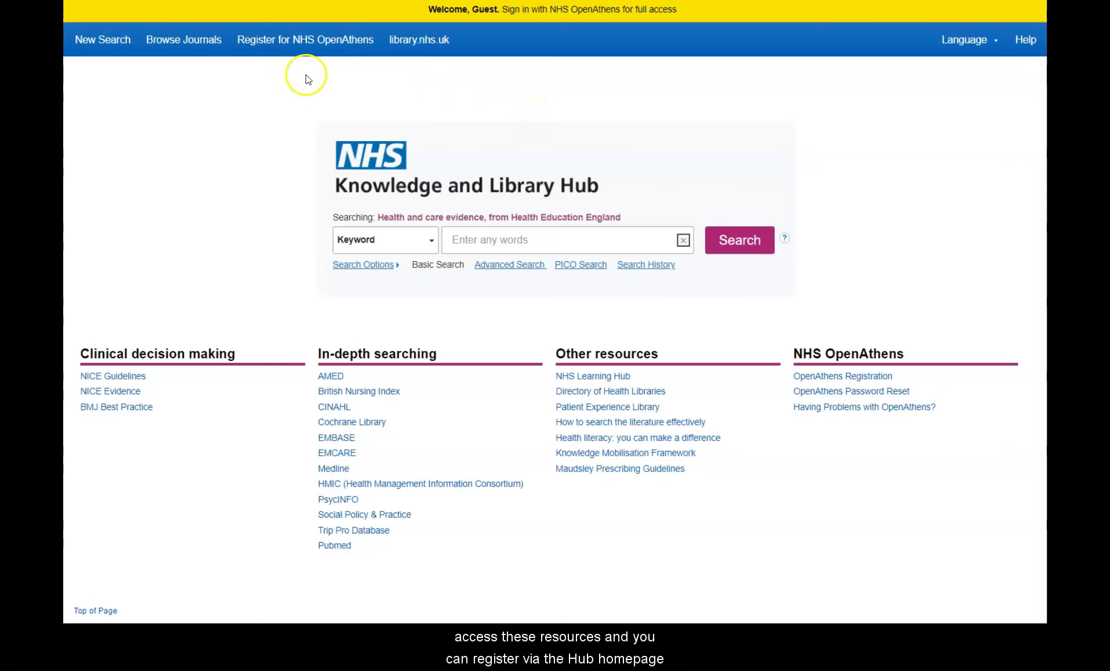
# - Open the NHS OpenAthens registration and sign in to the NHS Knowledge and Library Hub with NHS OpenAthens
pyautogui.click(328, 44)
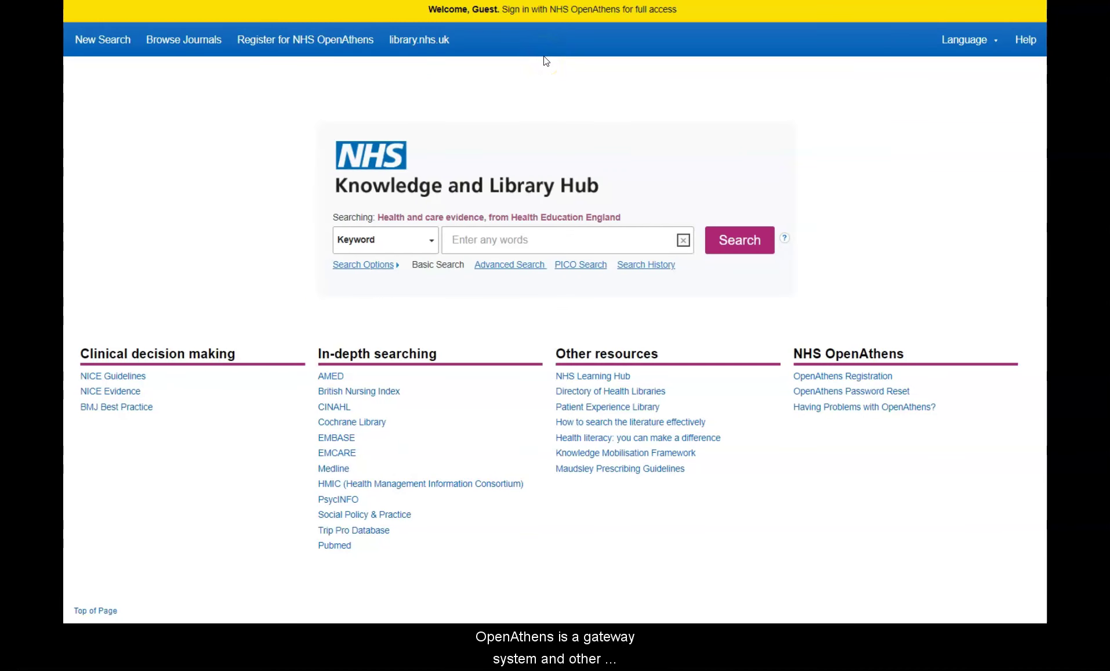
pyautogui.click(577, 13)
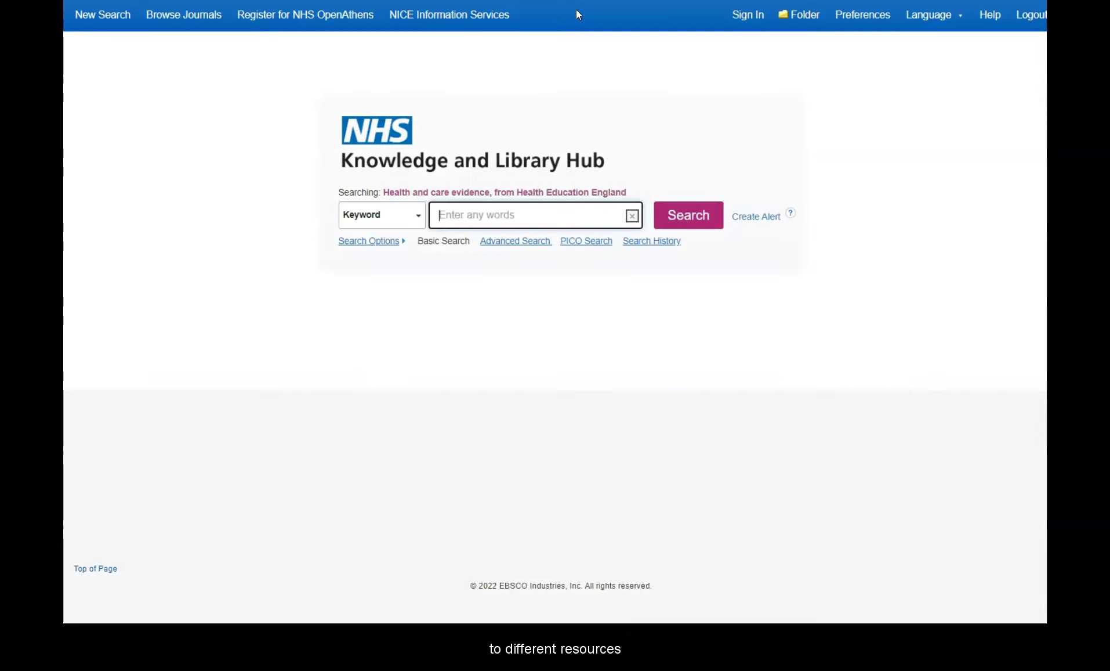
pyautogui.click(193, 85)
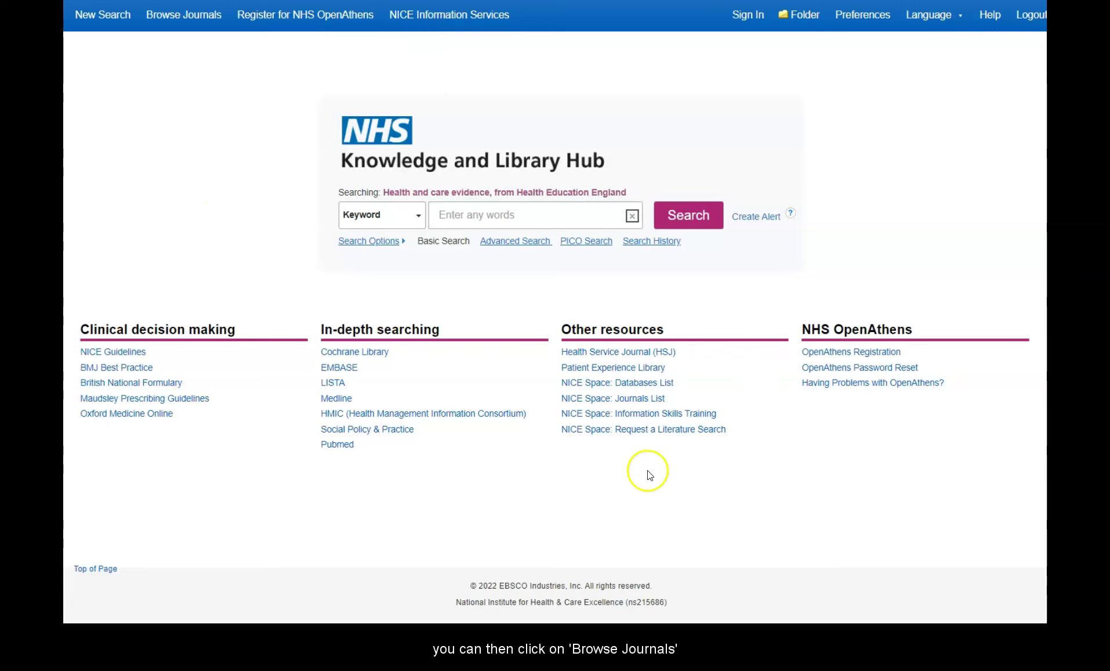
# - Browse the hub's journals, search for "BRITISH JOURNAL OF NUTRITION" and open that journal
pyautogui.click(181, 16)
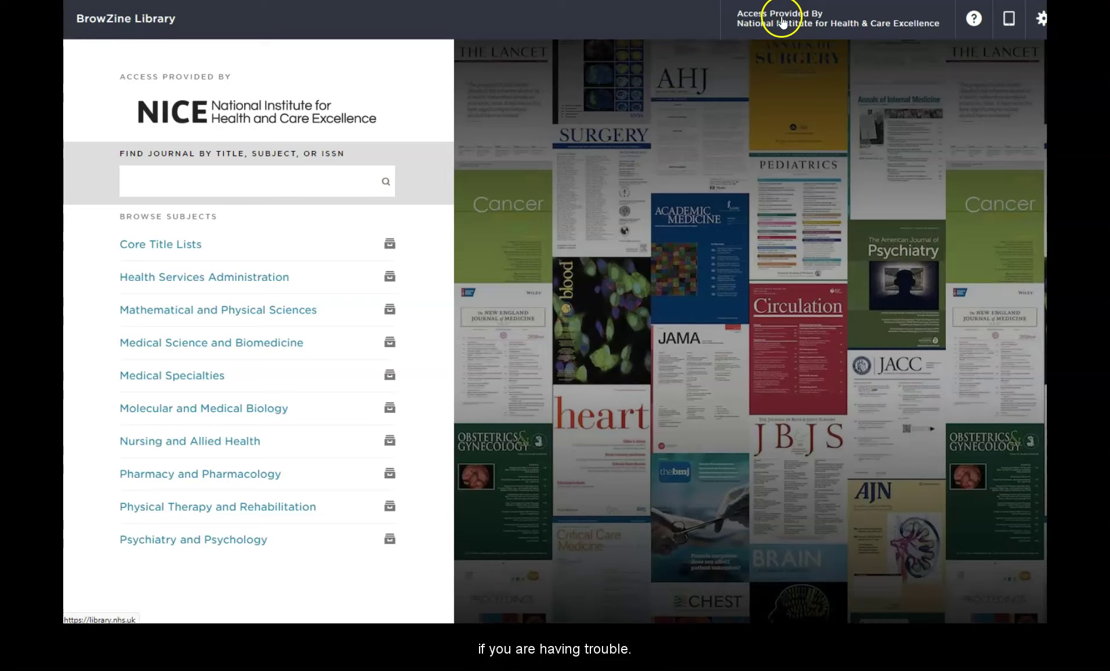
pyautogui.click(149, 181)
pyautogui.write('BRITISH JOURNAL OF NUTRITION')
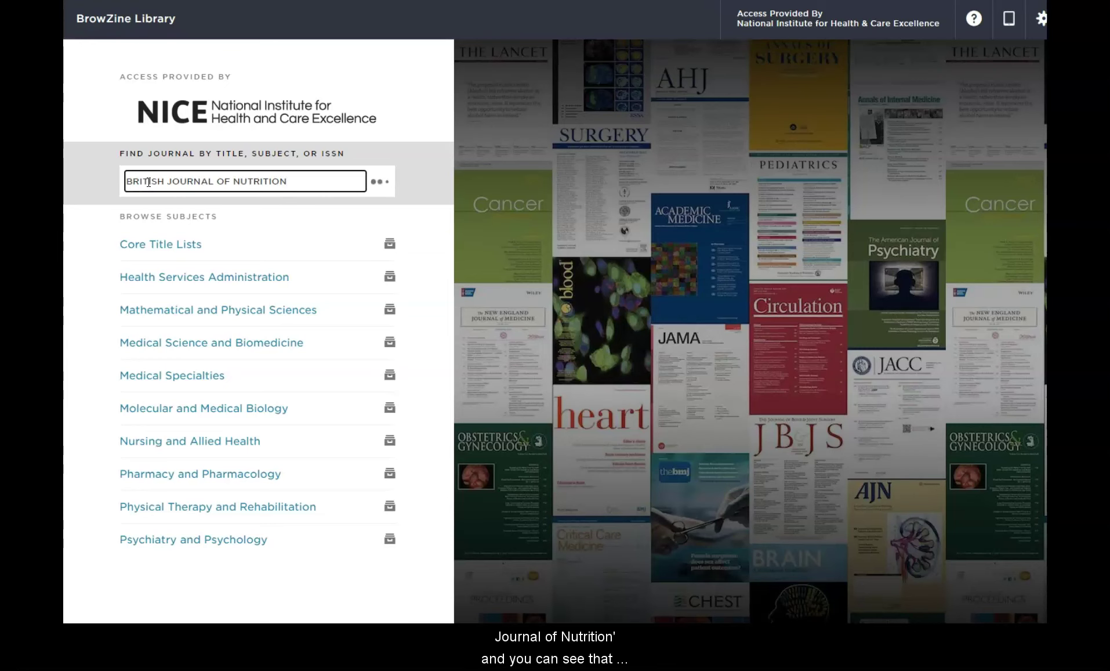
pyautogui.click(521, 108)
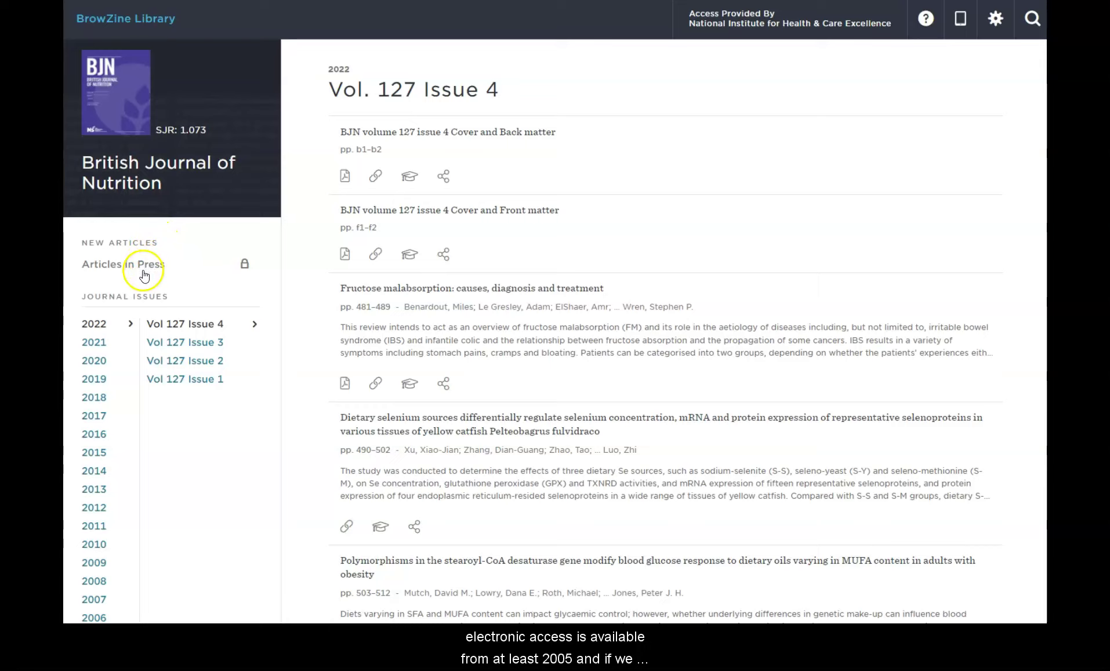
# - Open the complete holdings record for the British Journal of Nutrition and highlight its full text delay note
pyautogui.scroll(-6, 129, 360)
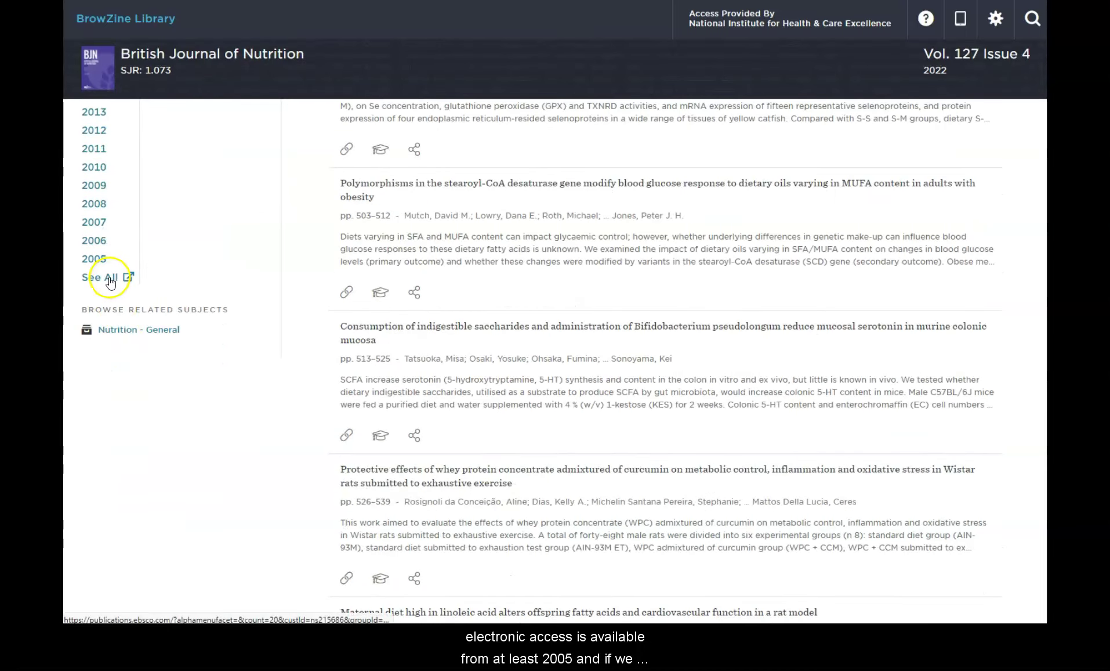
pyautogui.click(110, 278)
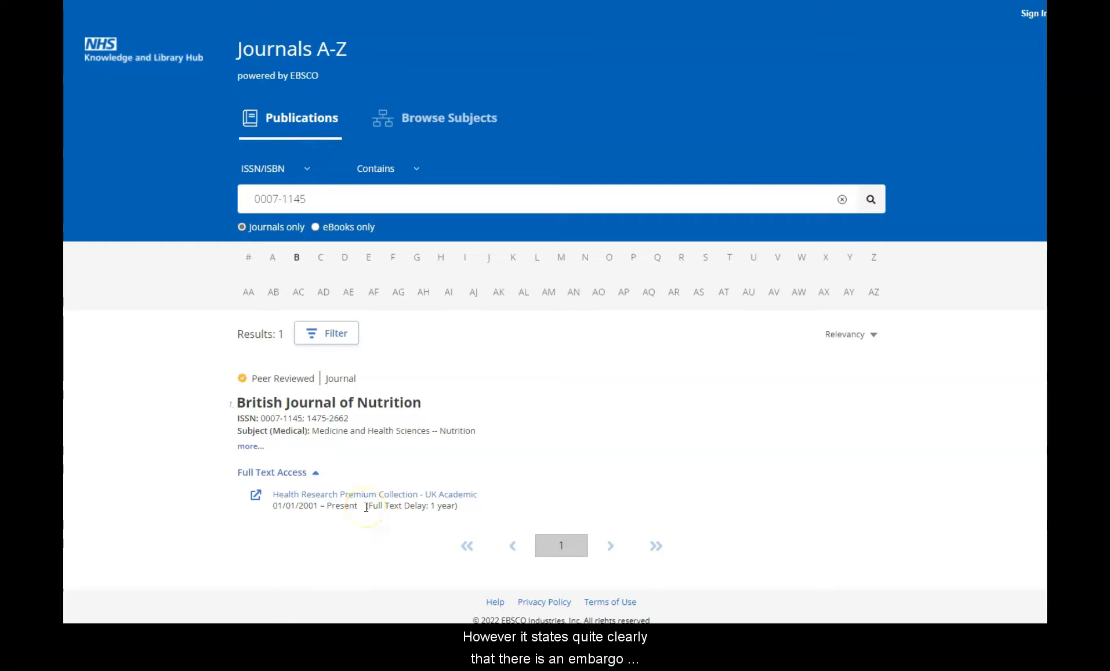
pyautogui.moveTo(458, 509); pyautogui.dragTo(367, 512)
pyautogui.click(364, 523)
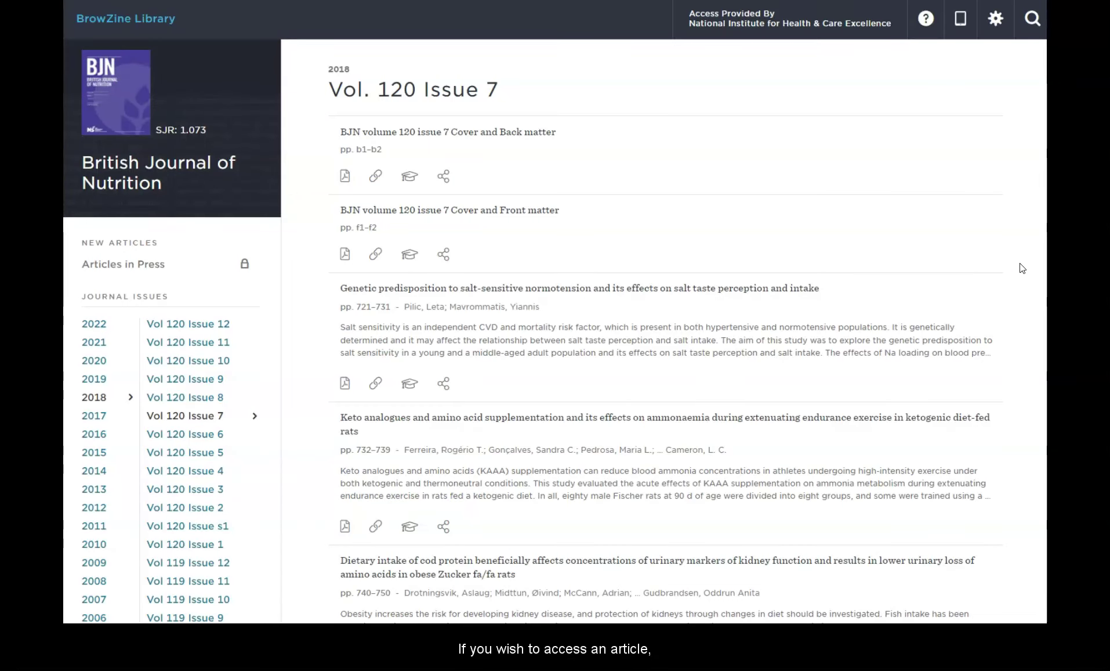
# - Open the article "Genetic predisposition to salt-sensitive normotension and its effects on salt taste perception and intake" in Vol. 120 Issue 7
pyautogui.click(729, 290)
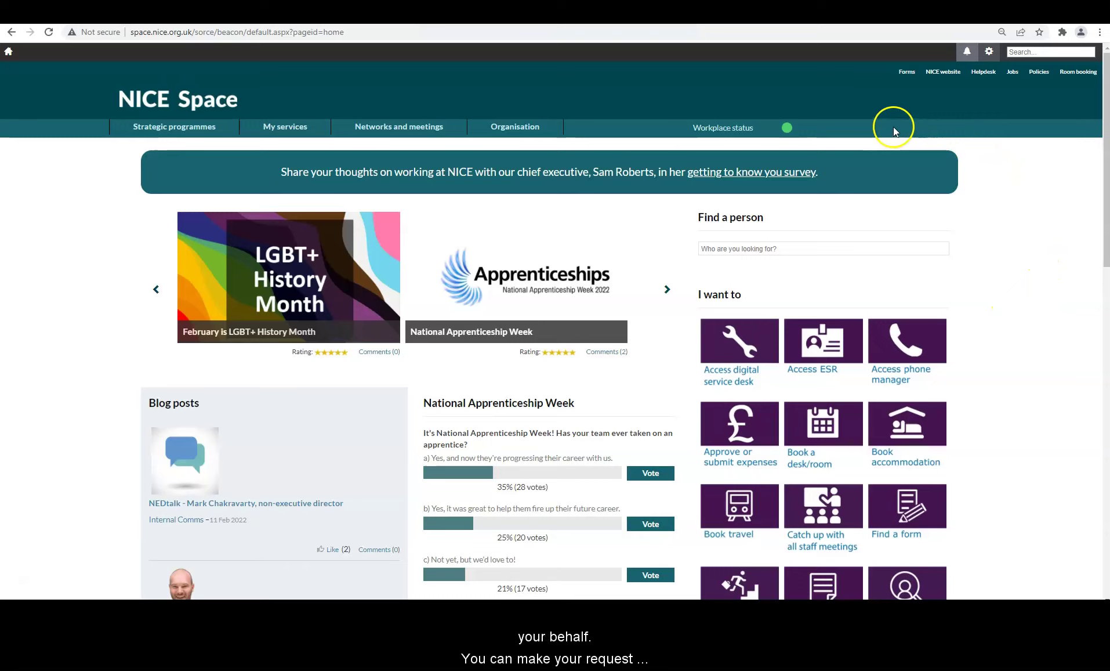
# - Open the Helpdesk from NICE Space and find the internal user with the entry "Your surname"
pyautogui.click(989, 76)
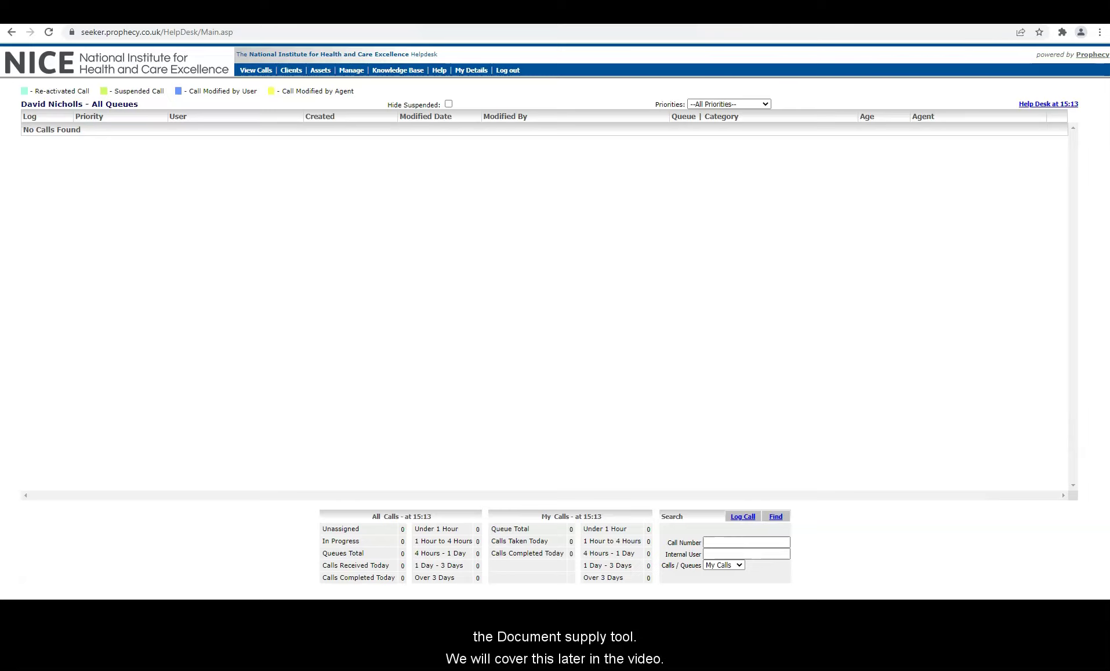
pyautogui.click(757, 554)
pyautogui.write('Your surname')
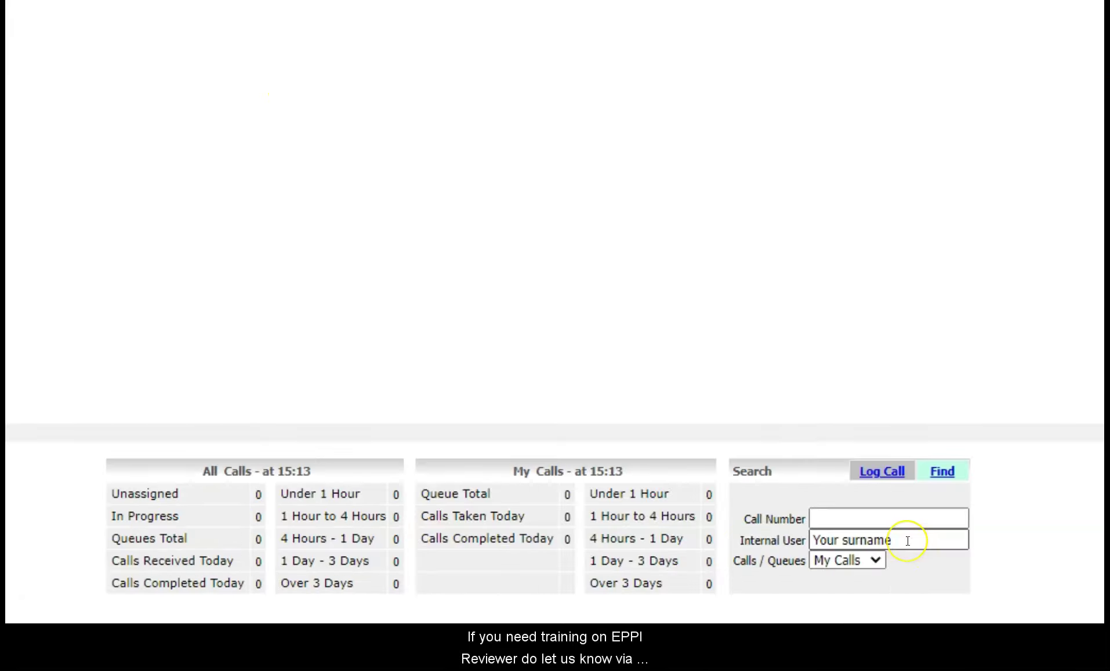
pyautogui.click(900, 538)
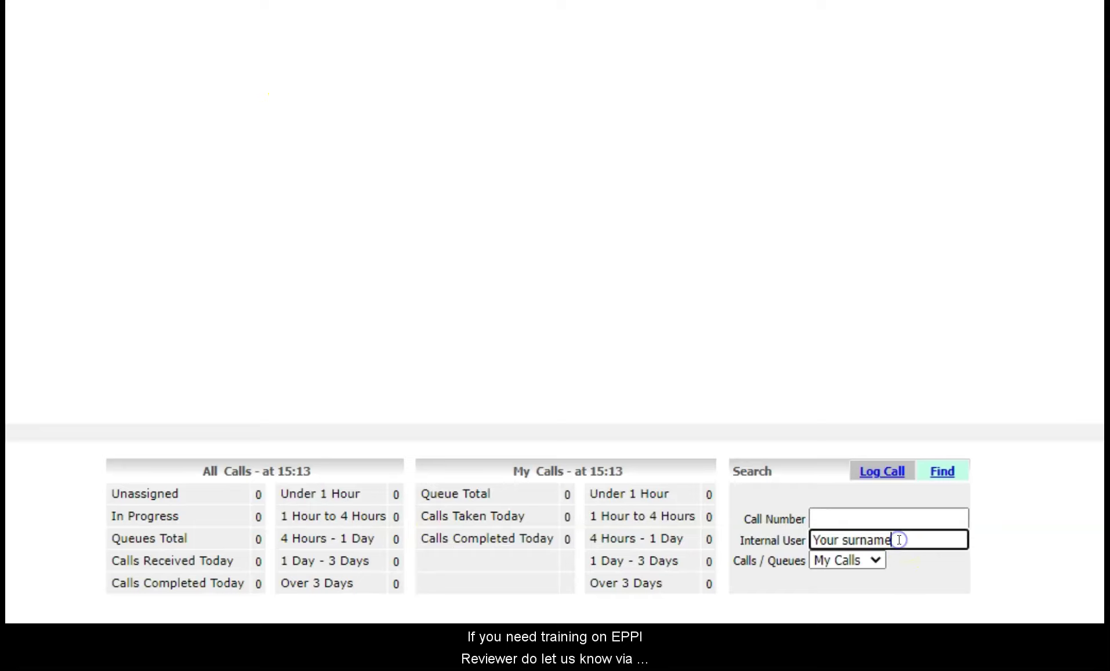
pyautogui.click(942, 472)
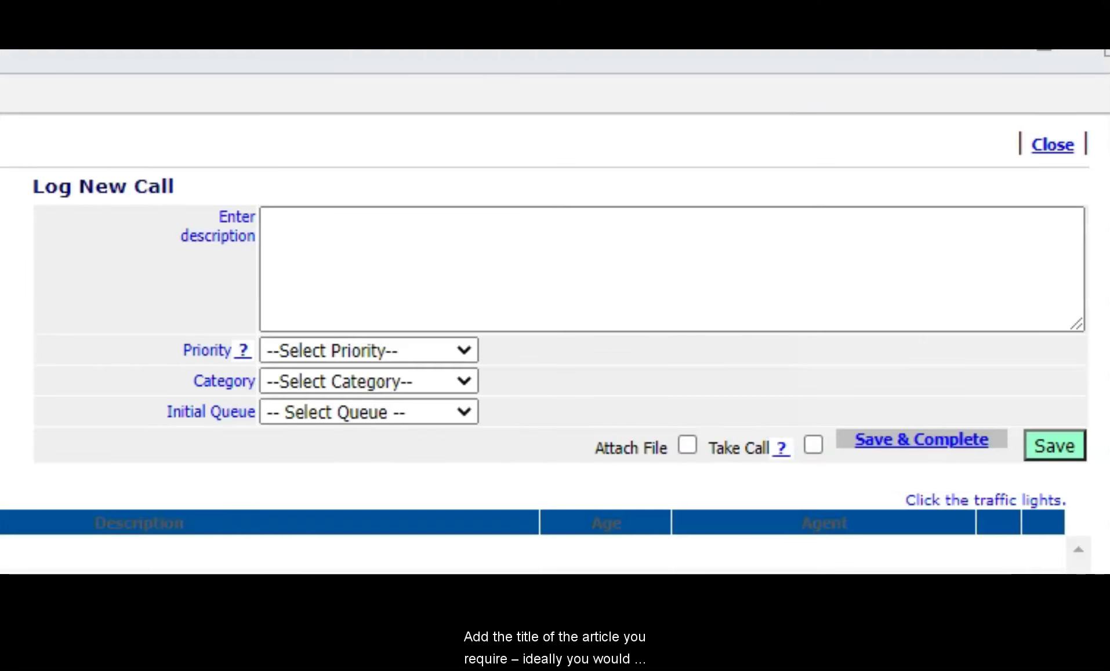
# - Describe the new call as a full text copy request for "Medication Trends for Age-Related Macular Degeneration", including its full citation
pyautogui.click(283, 220)
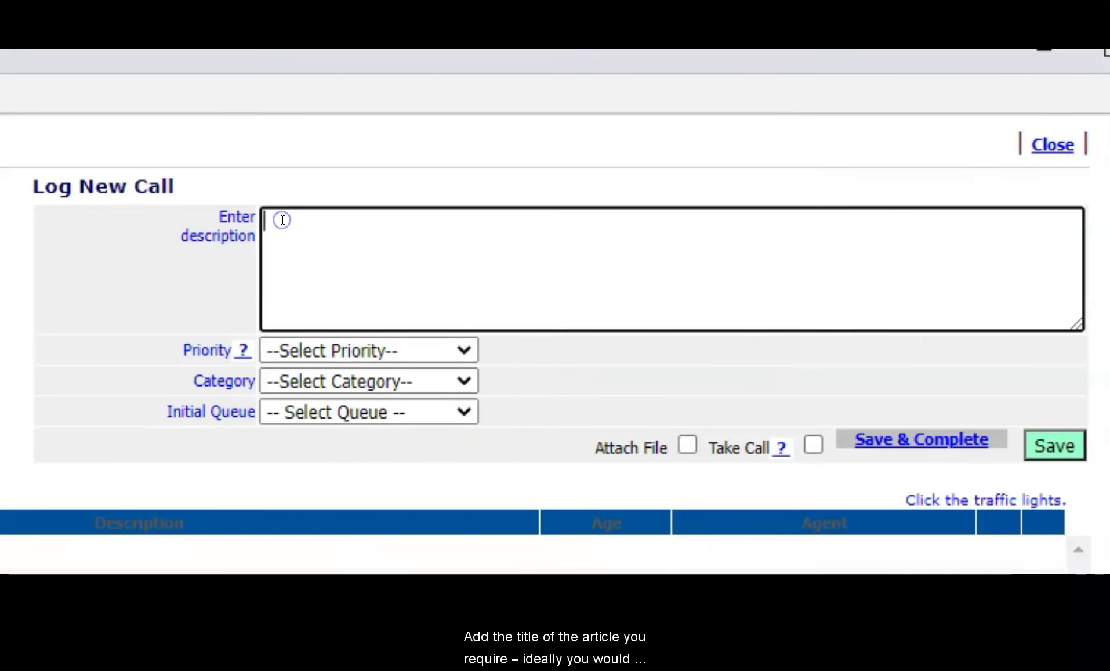
pyautogui.write('Please can I get a full text copy of  Cho YK, Park DH, Jeon IC. Medication Trends for Age-Related Macular Degeneration. Int J Mol Sci. 2021 Oct 31;22(21):11837')
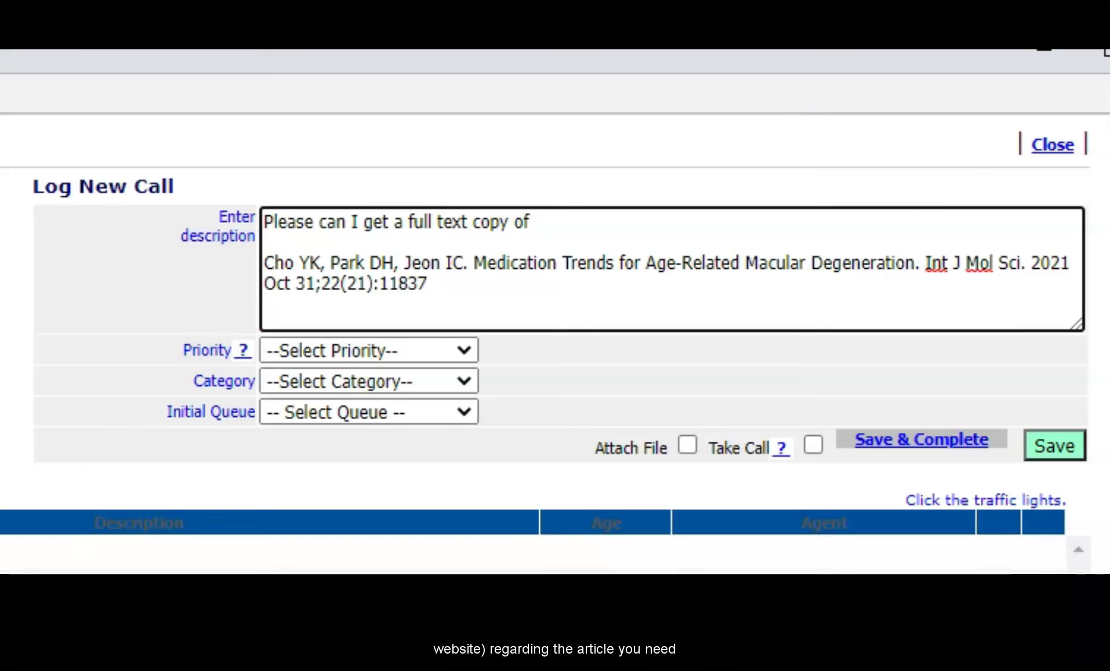
pyautogui.click(122, 365)
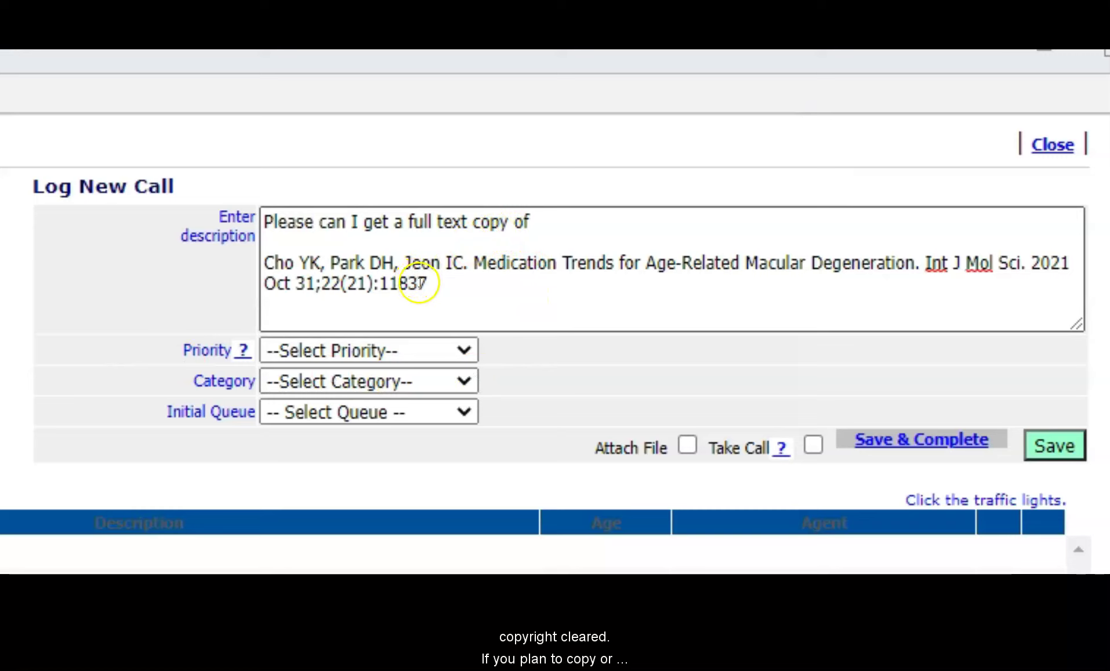
# - Insert "(with copyright clearance fee paid)" after "full text copy" in the call description
pyautogui.click(513, 221)
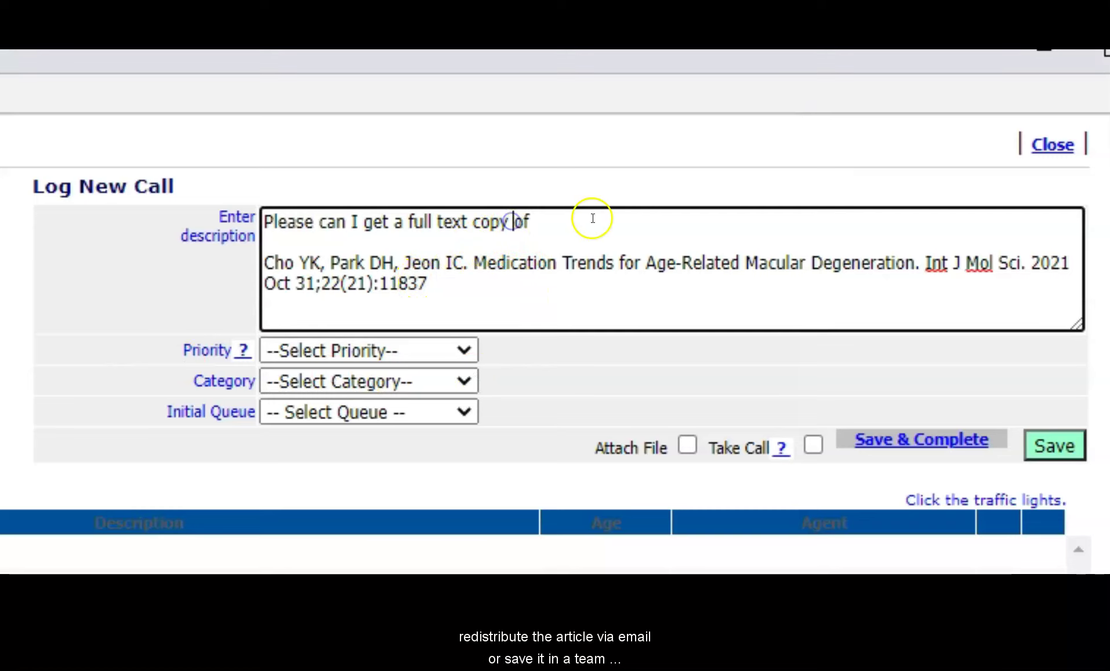
pyautogui.write('(with copyright clearance fee paid)')
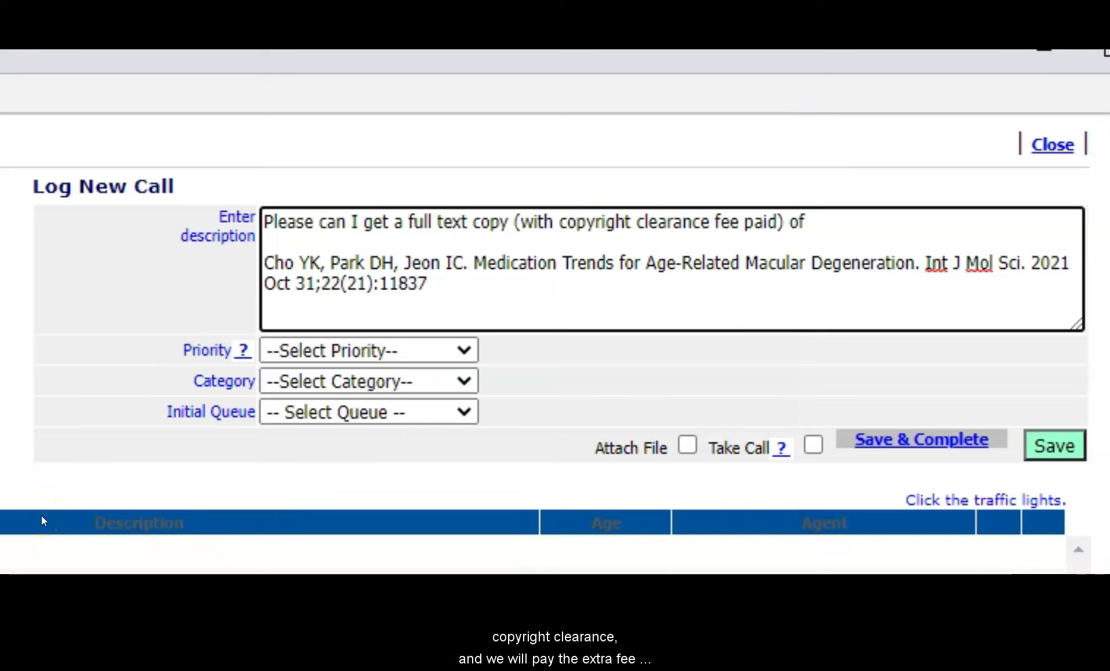
pyautogui.hotkey('alt', 'Tab')
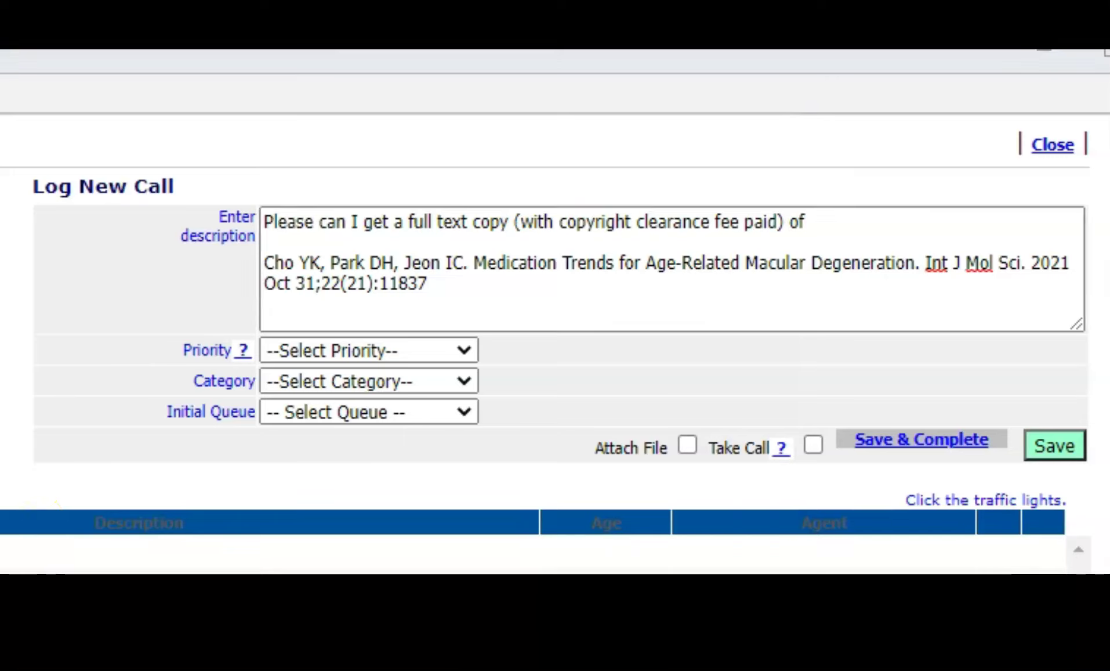
pyautogui.click(549, 361)
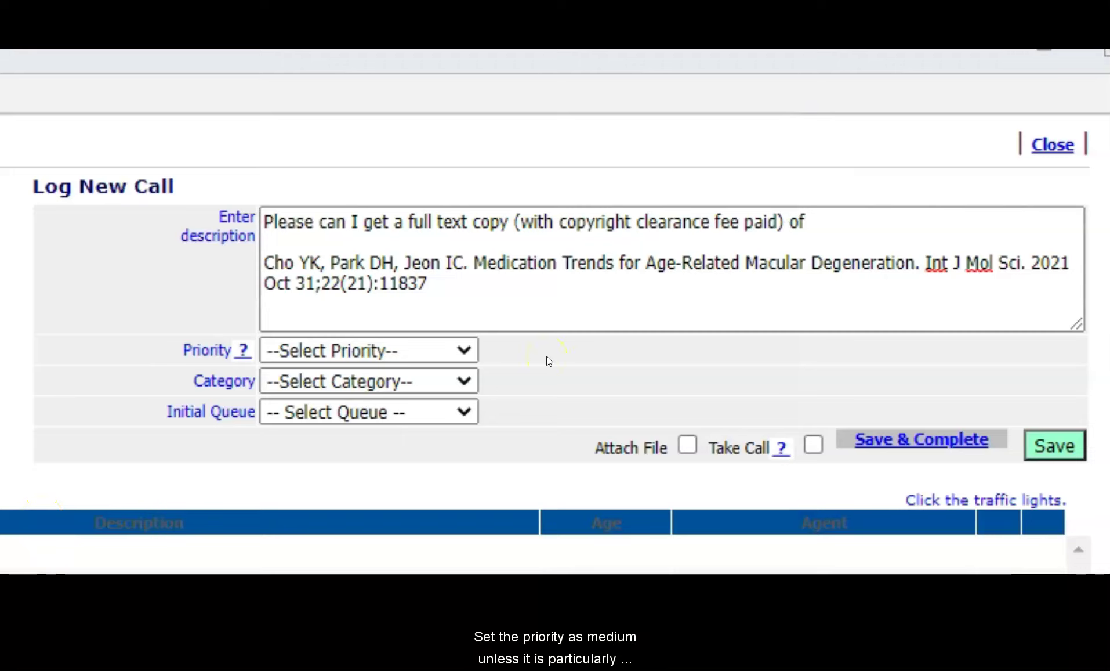
# - Set the call's priority to Medium / 16 / 32, category to Info Services and sub-category to Article/Book Request
pyautogui.click(461, 350)
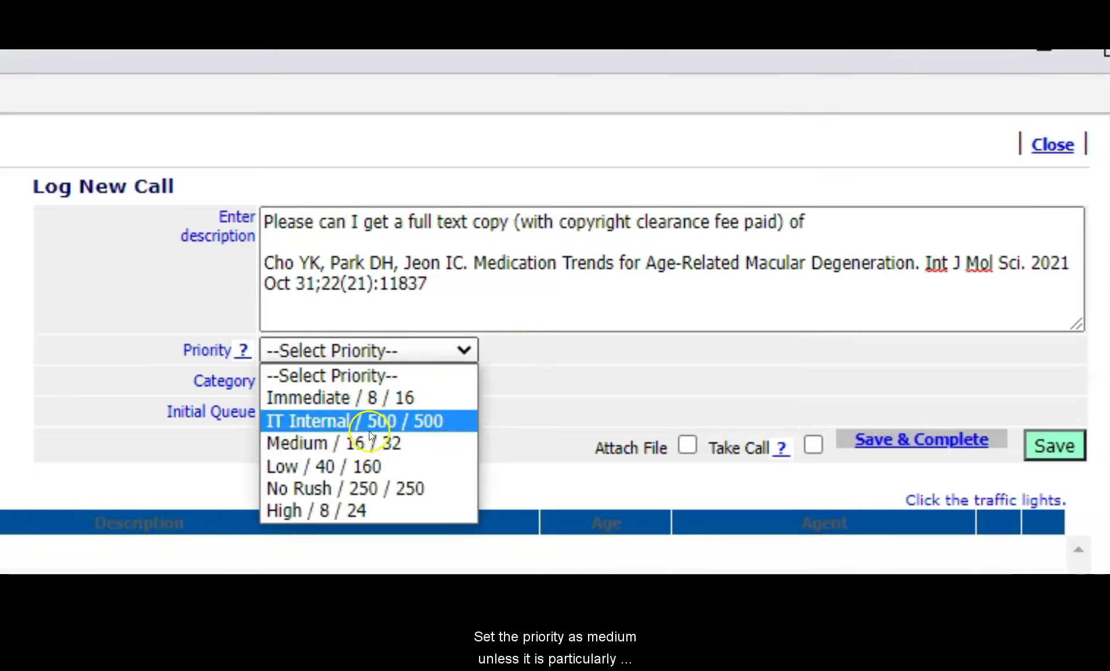
pyautogui.click(369, 435)
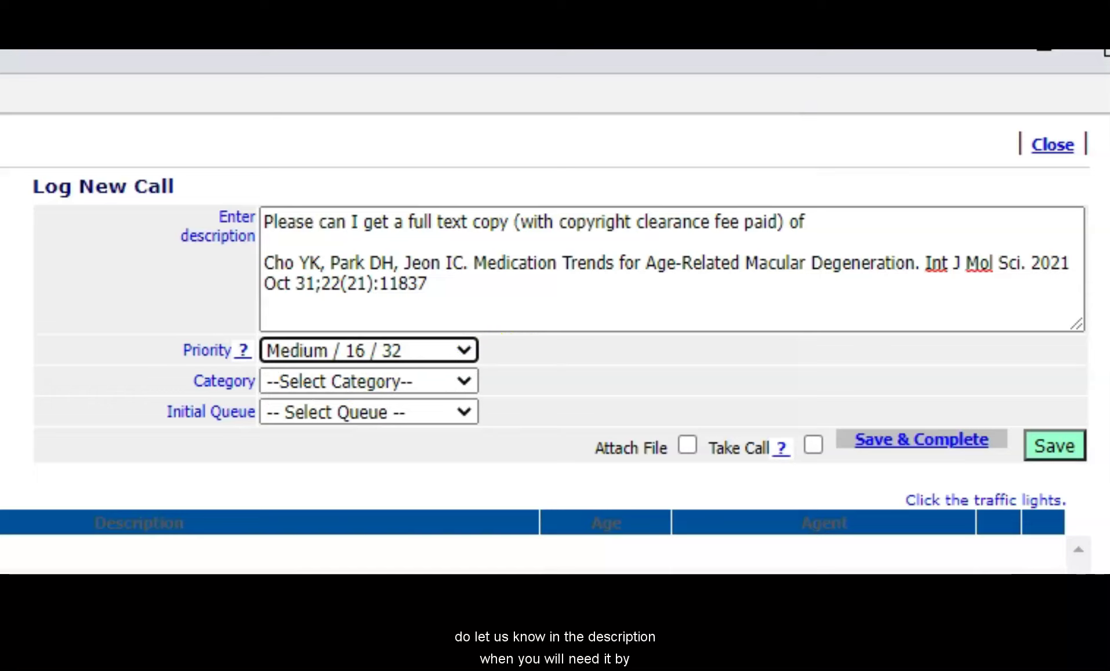
pyautogui.click(462, 380)
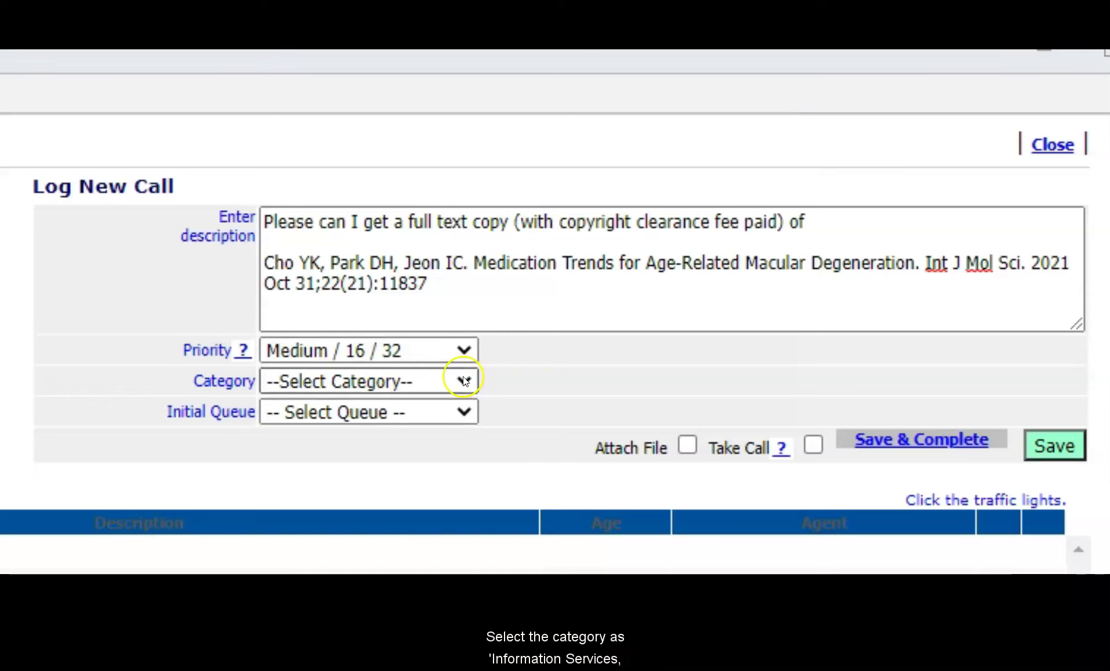
pyautogui.click(384, 494)
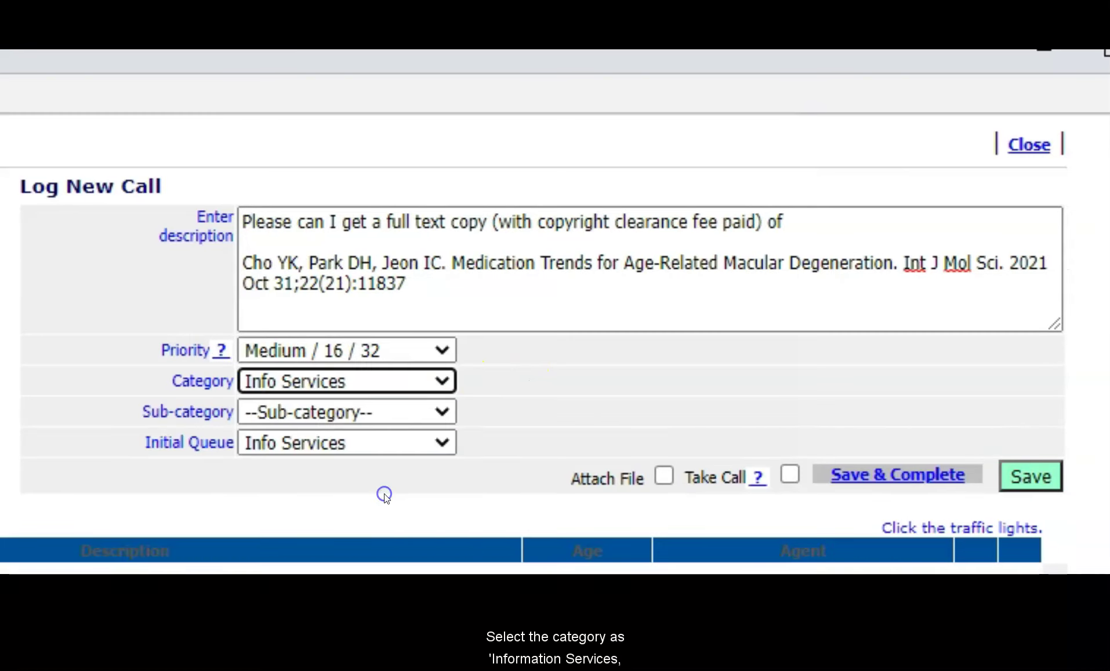
pyautogui.click(441, 411)
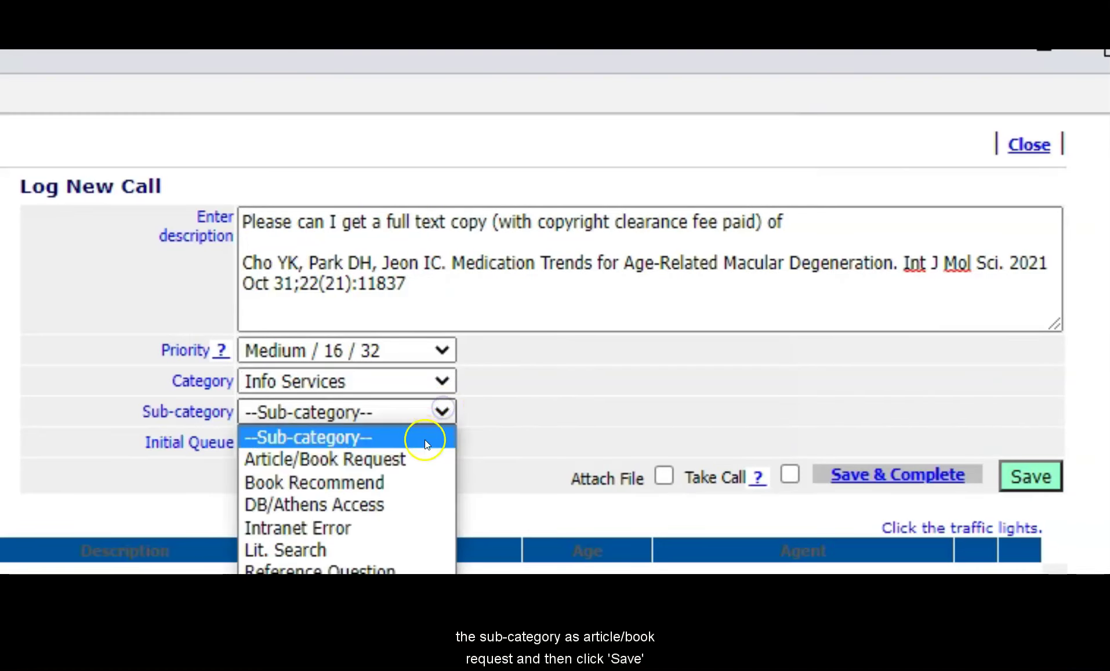
pyautogui.click(418, 460)
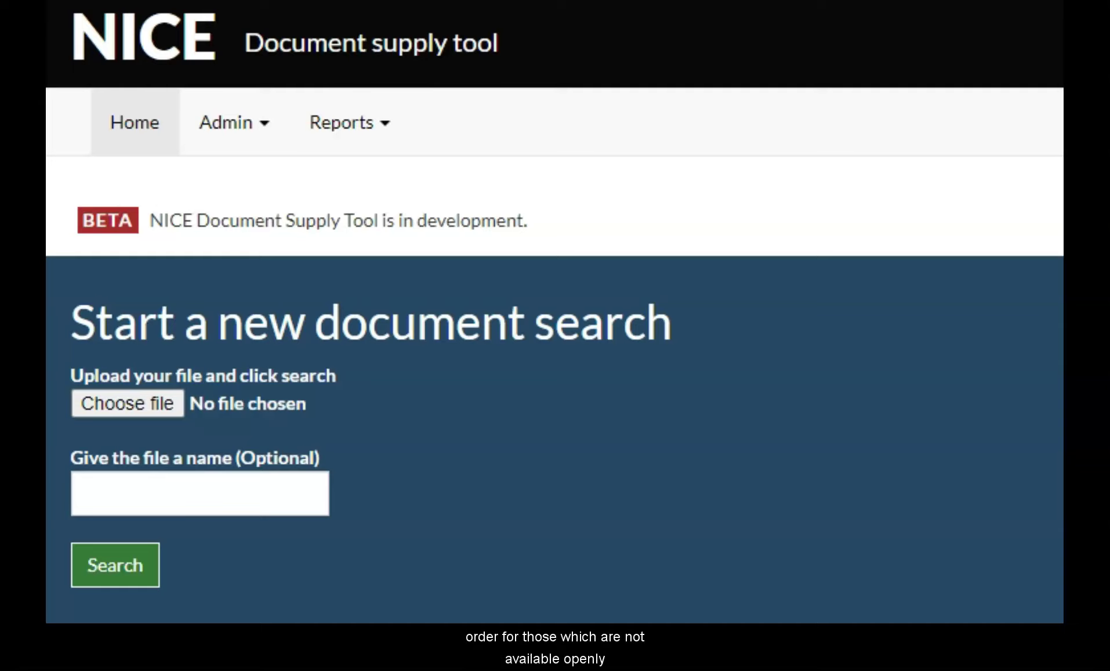
# - In the Document supply tool, choose the file "Document includes for Doc Supply" for upload
pyautogui.click(171, 408)
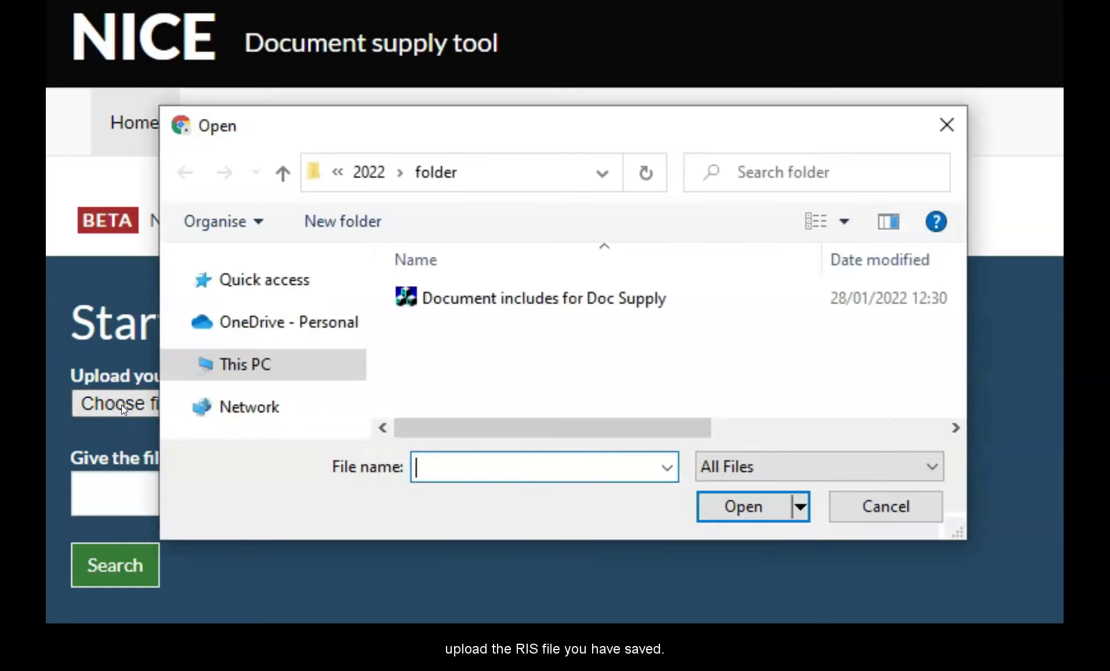
pyautogui.click(521, 303)
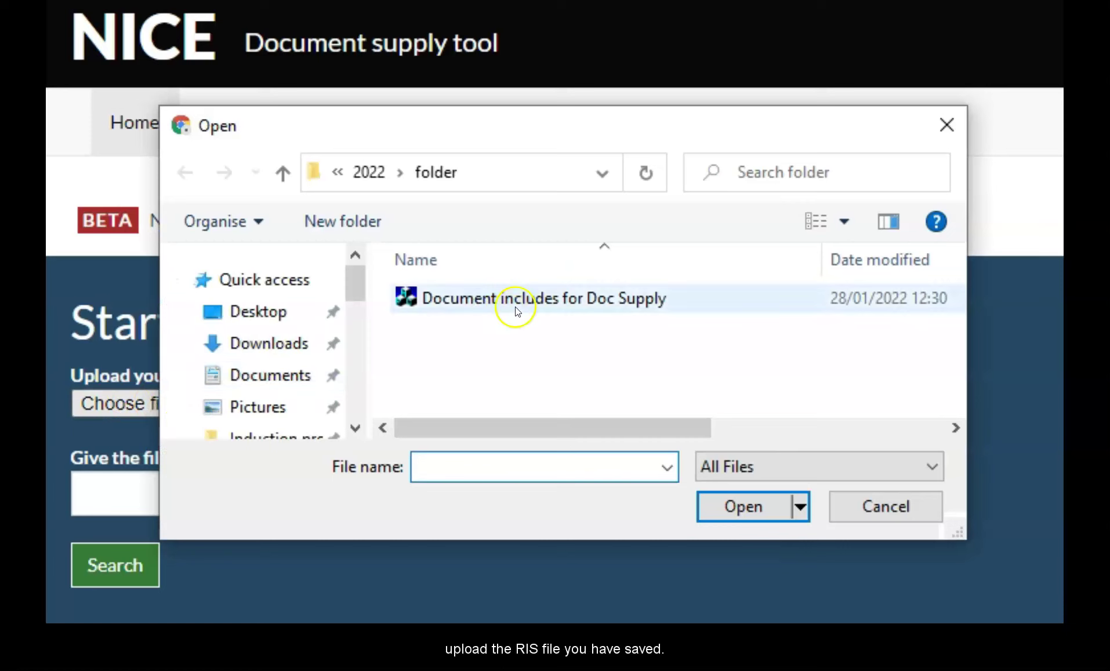
pyautogui.doubleClick(520, 304)
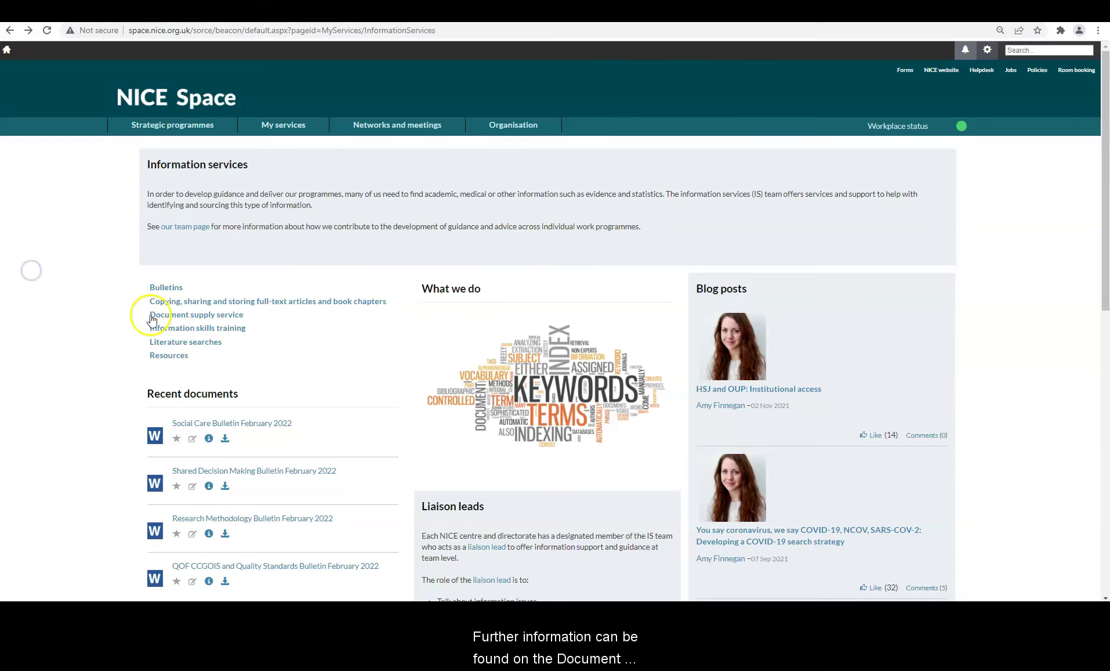
# - Open the Document supply service page from the Information services page on NICE Space
pyautogui.click(152, 319)
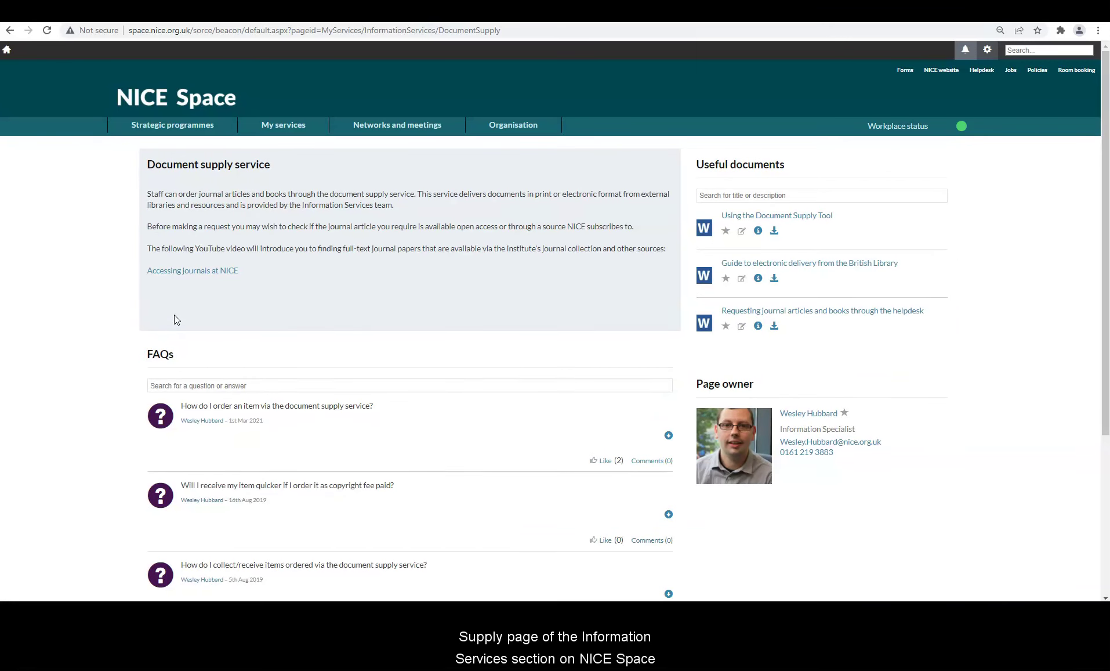
pyautogui.click(137, 335)
pyautogui.click(42, 500)
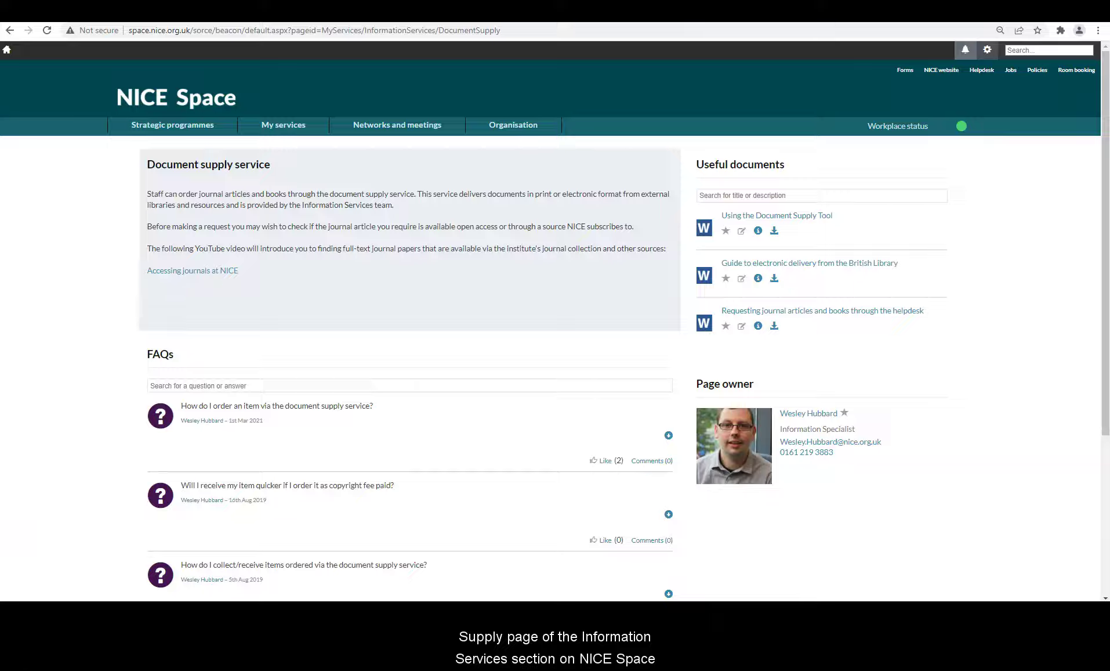